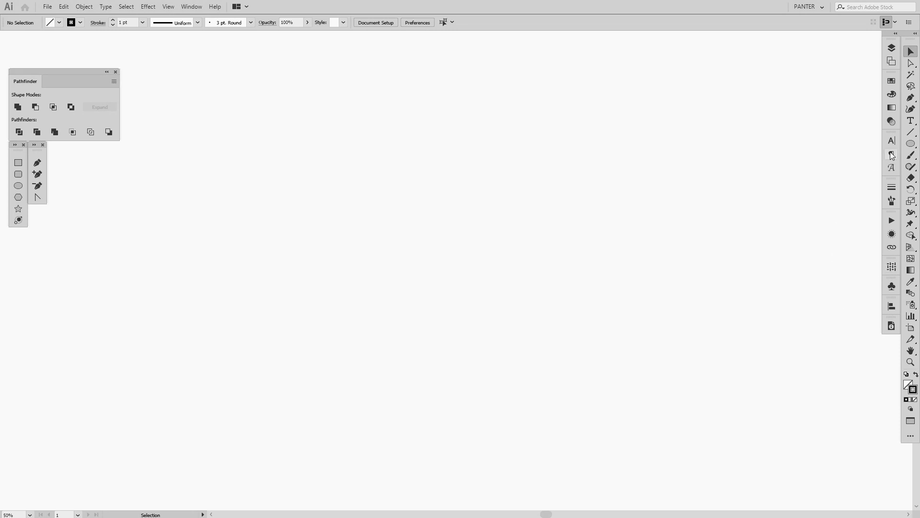
Draw a 526 × 526 px circle with the Ellipse Tool
{"action": "left_click", "coordinate": [908, 145]}
{"action": "left_click", "coordinate": [907, 146]}
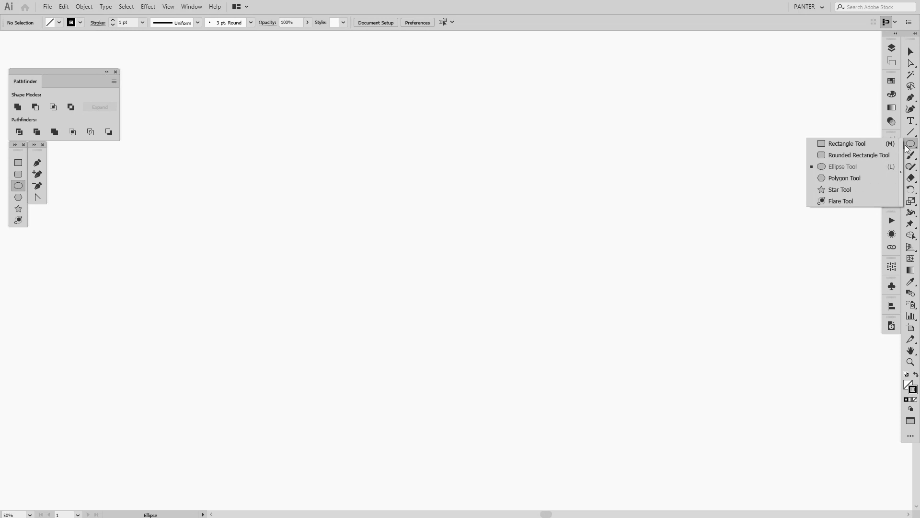
{"action": "left_click", "coordinate": [834, 165]}
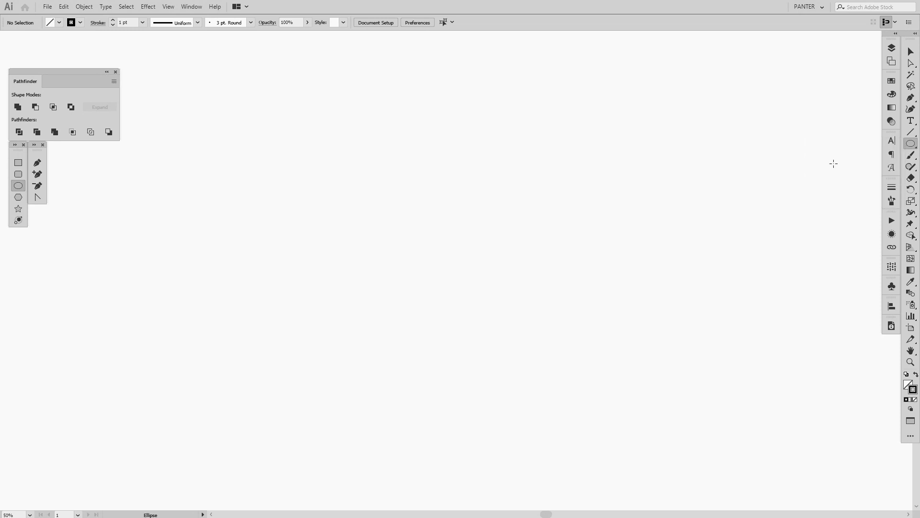
{"action": "left_click_drag", "start_coordinate": [367, 196], "coordinate": [458, 286]}
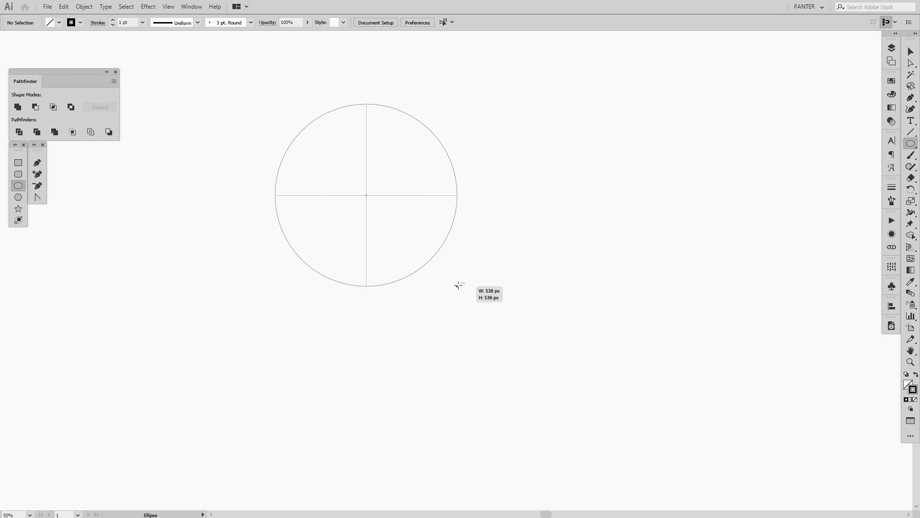
{"action": "mouse_move", "coordinate": [458, 285]}
{"action": "left_mouse_down"}
{"action": "mouse_move", "coordinate": [428, 233]}
{"action": "mouse_move", "coordinate": [431, 220]}
{"action": "mouse_move", "coordinate": [455, 253]}
{"action": "left_mouse_up"}
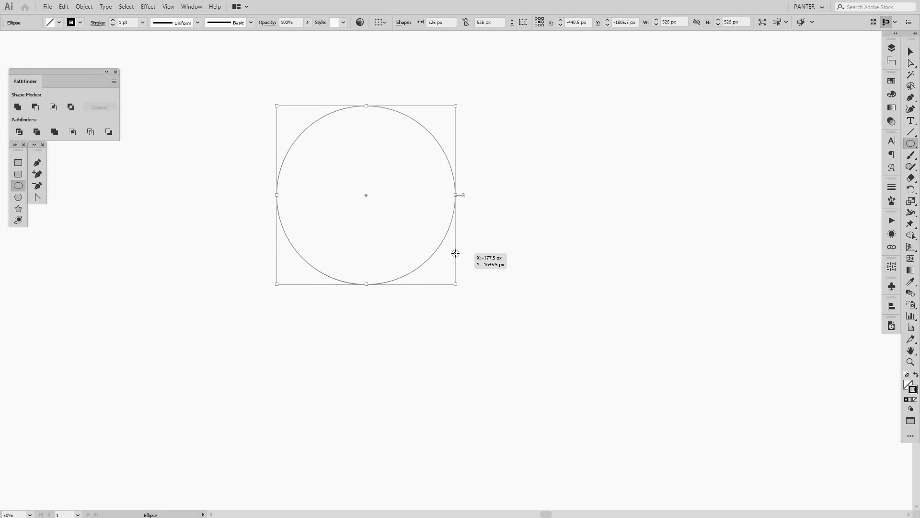
Copy the circle to its right, then copy both circles below into a touching 2×2 grid
{"action": "key", "text": "v"}
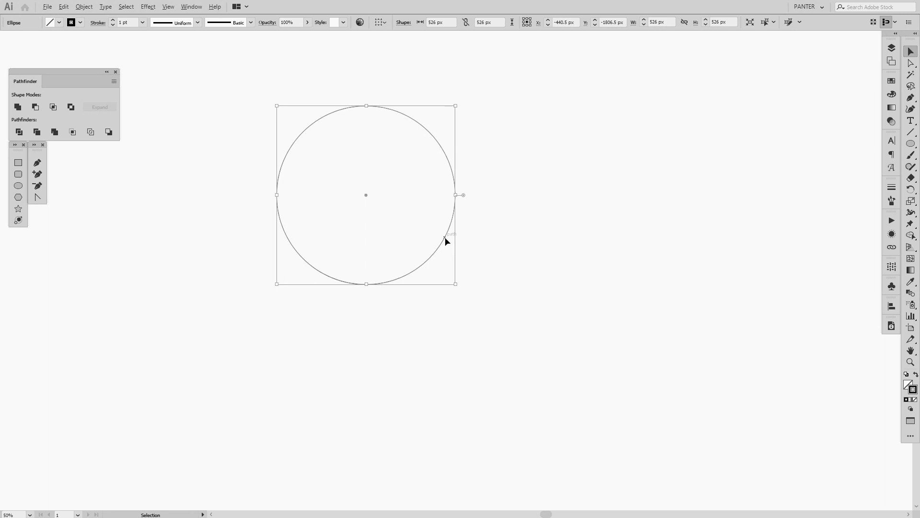
{"action": "left_click_drag", "start_coordinate": [445, 237], "coordinate": [626, 256]}
{"action": "key", "text": "ctrl+a"}
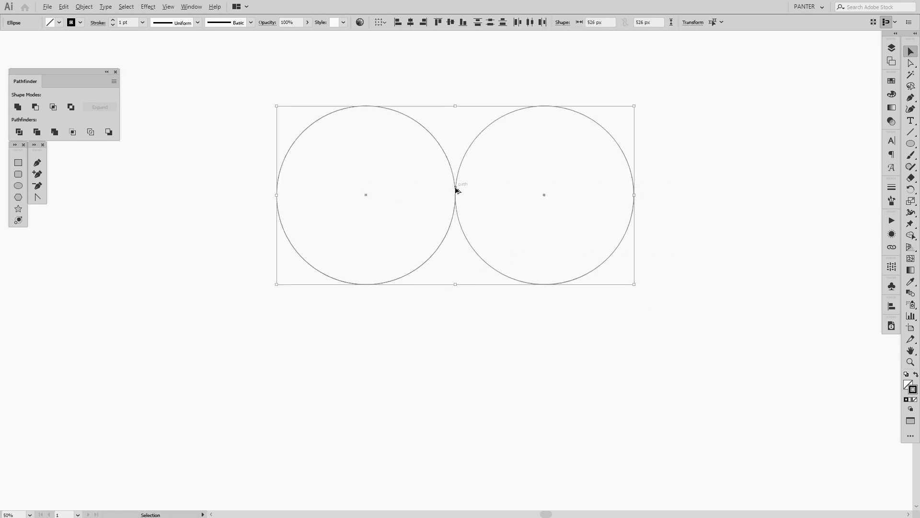
{"action": "left_click_drag", "start_coordinate": [455, 192], "coordinate": [450, 369]}
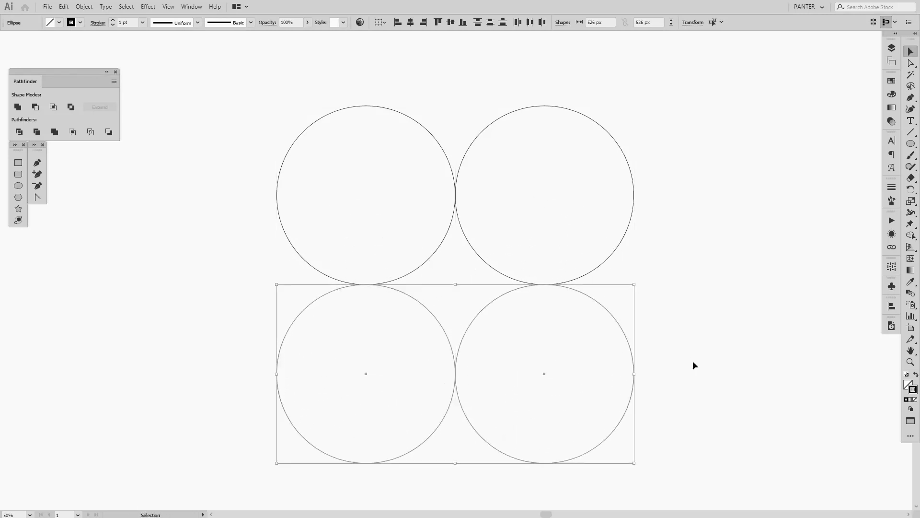
{"action": "scroll", "coordinate": [693, 362], "scroll_direction": "down", "scroll_amount": 1}
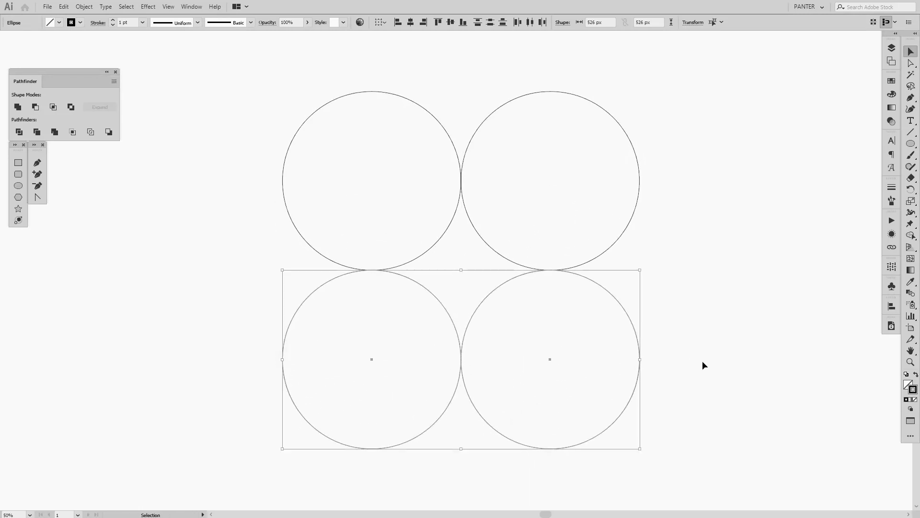
{"action": "key", "text": "ctrl+a"}
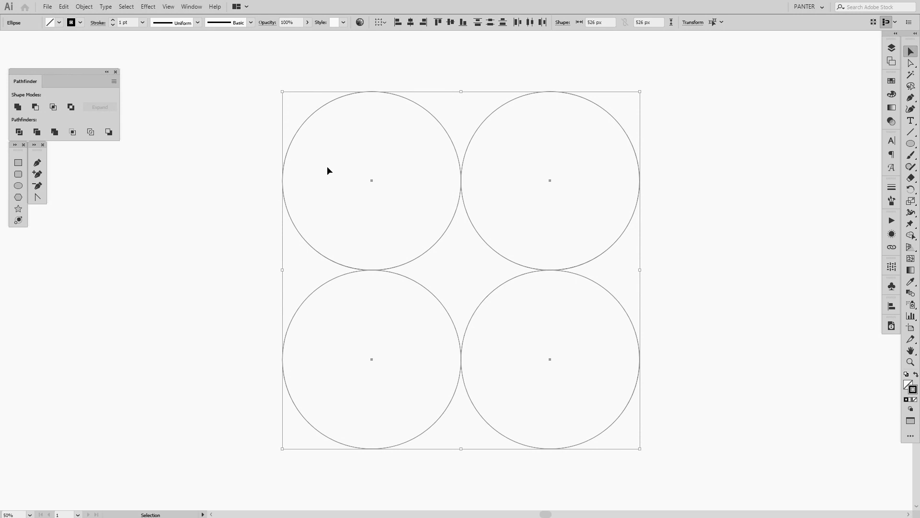
{"action": "key", "text": "a"}
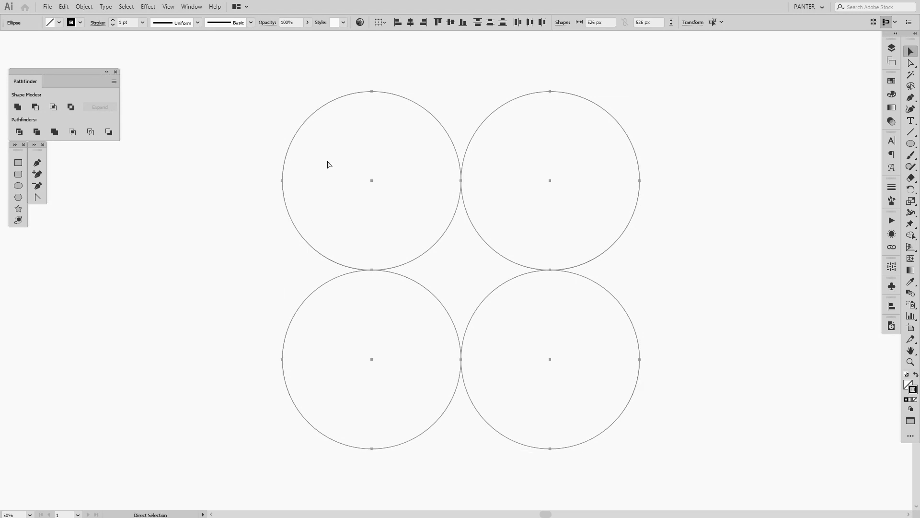
Make a copy of the four circles rotated 45° to form an eight-circle ring
{"action": "key", "text": "v"}
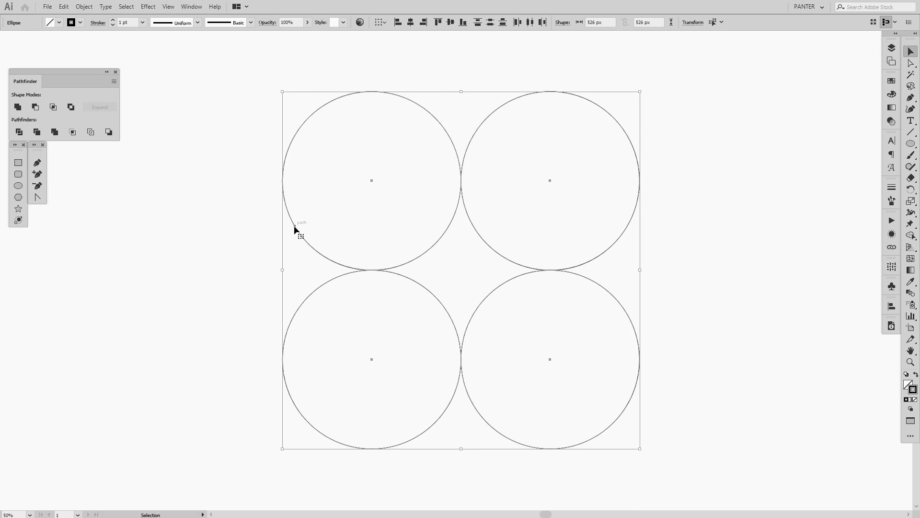
{"action": "left_click_drag", "start_coordinate": [295, 225], "coordinate": [552, 216]}
{"action": "key", "text": "ctrl+z"}
{"action": "left_click", "coordinate": [643, 88]}
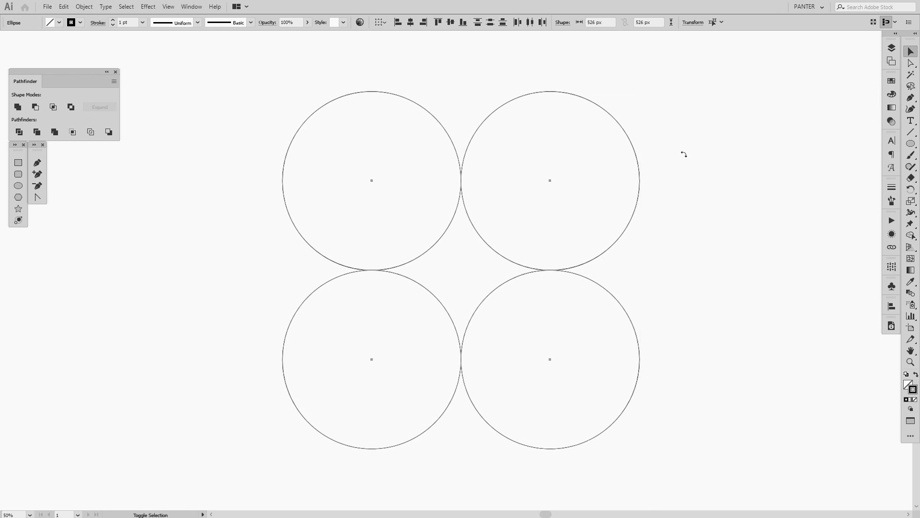
{"action": "left_click_drag", "start_coordinate": [684, 154], "coordinate": [712, 208]}
{"action": "left_click", "coordinate": [716, 195]}
Zoom out and marquee-select all eight circles of the ring
{"action": "key", "text": "z"}
{"action": "key", "text": "v"}
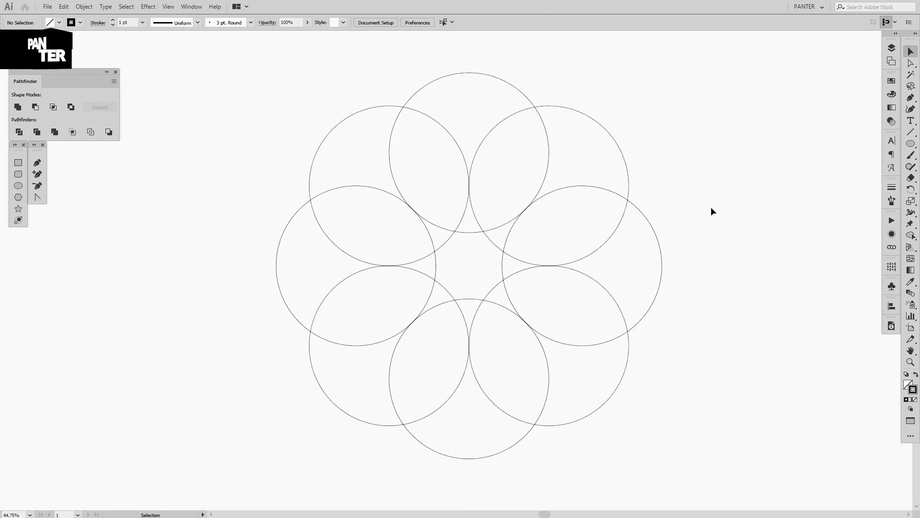
{"action": "left_click_drag", "start_coordinate": [729, 118], "coordinate": [287, 381]}
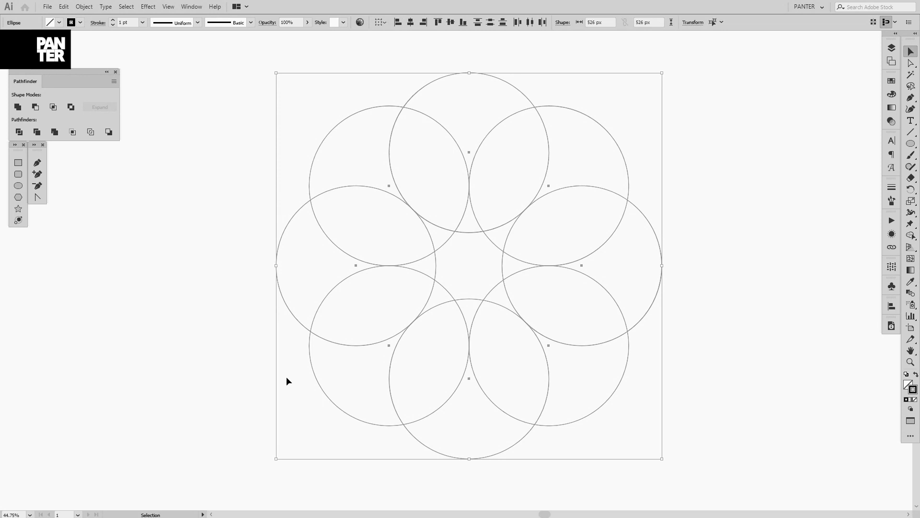
{"action": "right_click", "coordinate": [523, 216]}
{"action": "key", "text": "Escape"}
{"action": "left_click", "coordinate": [506, 187]}
{"action": "left_click_drag", "start_coordinate": [693, 150], "coordinate": [329, 353]}
{"action": "left_click_drag", "start_coordinate": [669, 208], "coordinate": [670, 215]}
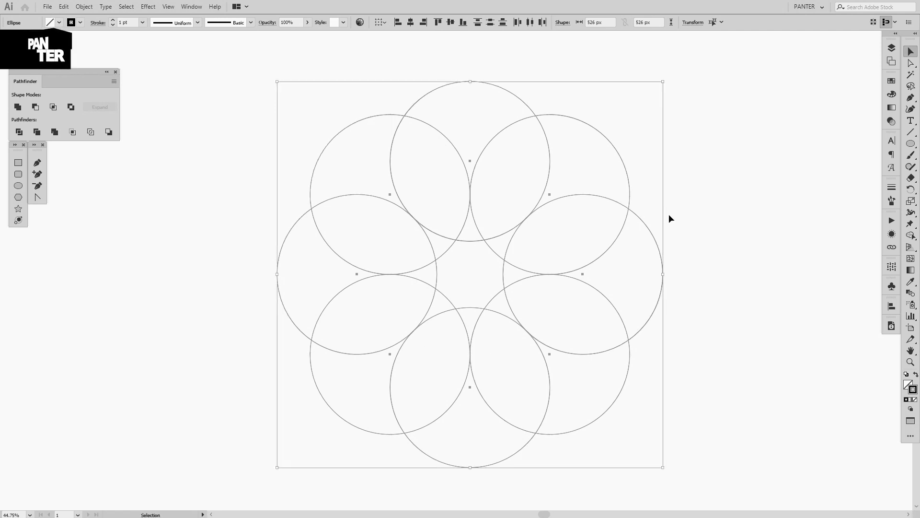
Delete the outer crescent fragments with Shape Builder, leaving eight pointed petals
{"action": "key", "text": "shift+m"}
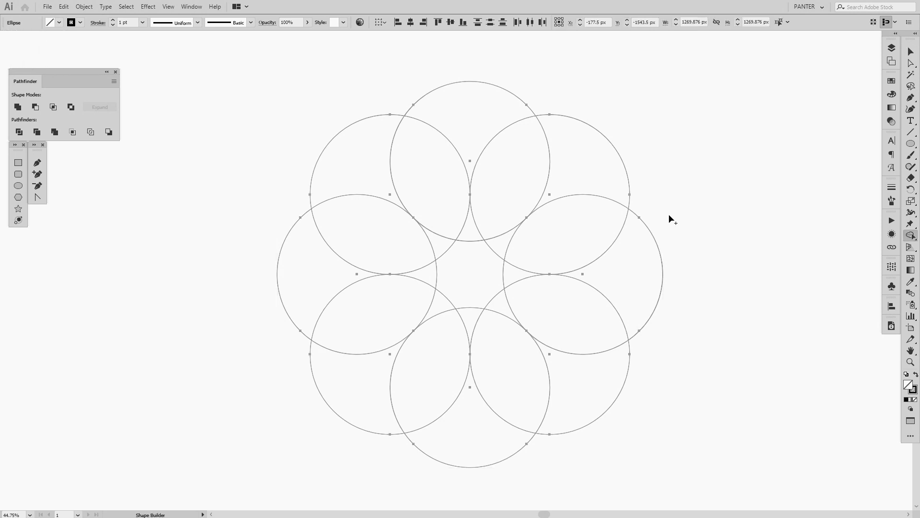
{"action": "left_click", "coordinate": [910, 236]}
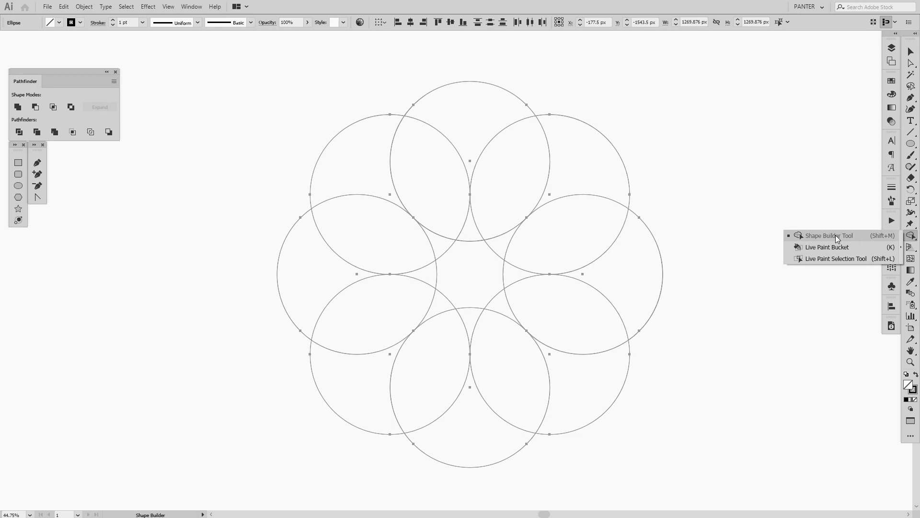
{"action": "left_click", "coordinate": [891, 236]}
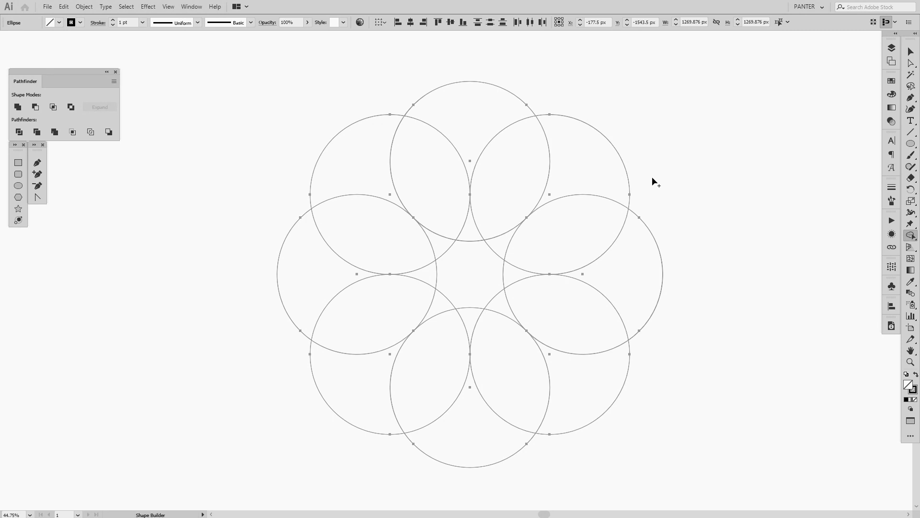
{"action": "mouse_move", "coordinate": [522, 169]}
{"action": "left_mouse_down"}
{"action": "mouse_move", "coordinate": [559, 226]}
{"action": "mouse_move", "coordinate": [583, 298]}
{"action": "mouse_move", "coordinate": [522, 376]}
{"action": "mouse_move", "coordinate": [384, 366]}
{"action": "mouse_move", "coordinate": [396, 170]}
{"action": "mouse_move", "coordinate": [451, 143]}
{"action": "left_mouse_up"}
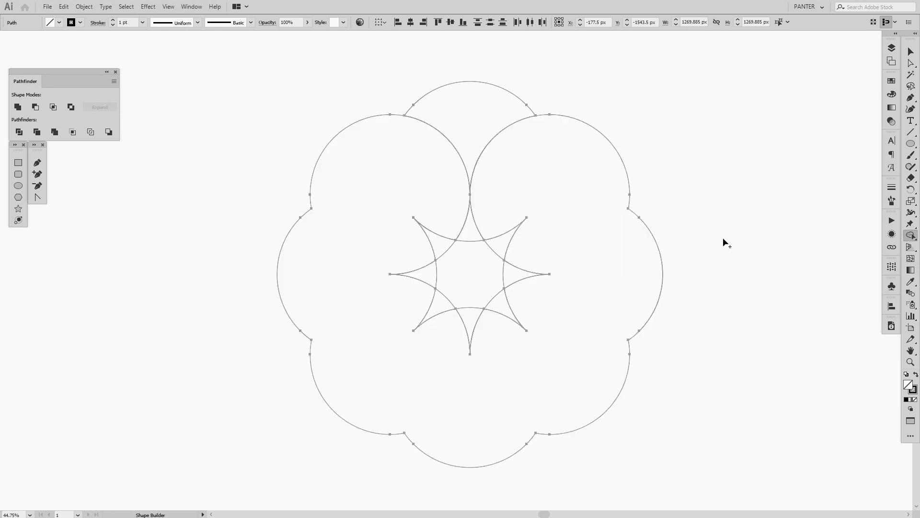
{"action": "key", "text": "ctrl+z"}
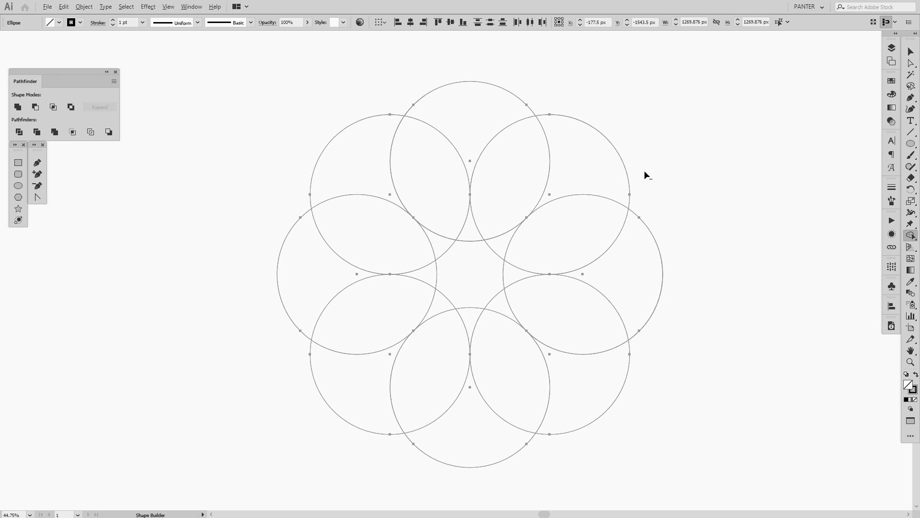
{"action": "mouse_move", "coordinate": [635, 145]}
{"action": "left_mouse_down"}
{"action": "mouse_move", "coordinate": [600, 156]}
{"action": "mouse_move", "coordinate": [546, 92]}
{"action": "mouse_move", "coordinate": [385, 97]}
{"action": "mouse_move", "coordinate": [340, 132]}
{"action": "mouse_move", "coordinate": [327, 168]}
{"action": "mouse_move", "coordinate": [258, 213]}
{"action": "mouse_move", "coordinate": [288, 280]}
{"action": "mouse_move", "coordinate": [274, 330]}
{"action": "mouse_move", "coordinate": [361, 405]}
{"action": "mouse_move", "coordinate": [381, 443]}
{"action": "mouse_move", "coordinate": [468, 461]}
{"action": "mouse_move", "coordinate": [536, 452]}
{"action": "mouse_move", "coordinate": [610, 416]}
{"action": "mouse_move", "coordinate": [653, 374]}
{"action": "mouse_move", "coordinate": [622, 264]}
{"action": "mouse_move", "coordinate": [671, 214]}
{"action": "left_mouse_up"}
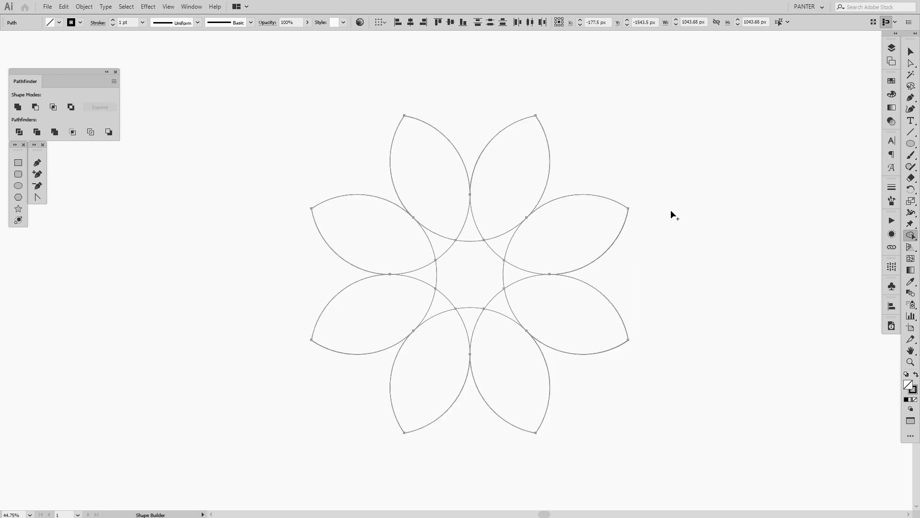
Zoom in closer on the flower and clear the selection
{"action": "key", "text": "v"}
{"action": "key", "text": "ctrl+space"}
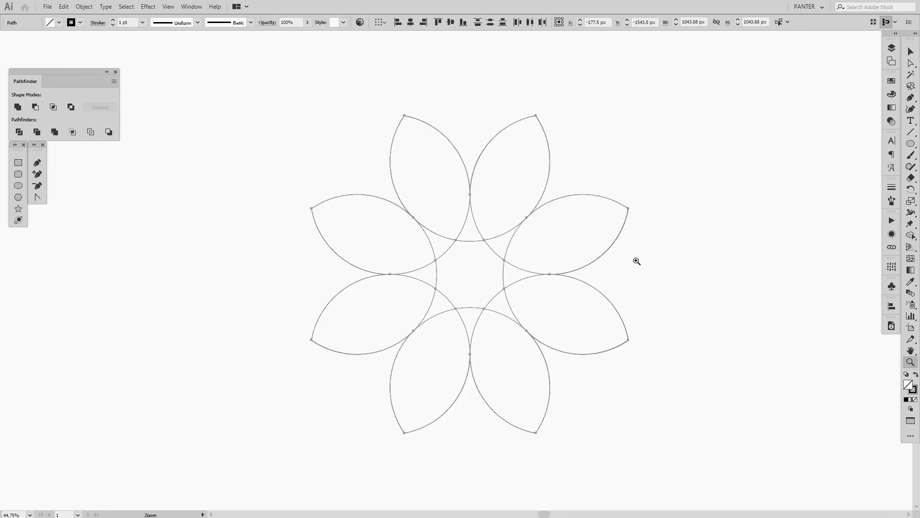
{"action": "left_click_drag", "start_coordinate": [637, 261], "coordinate": [659, 262]}
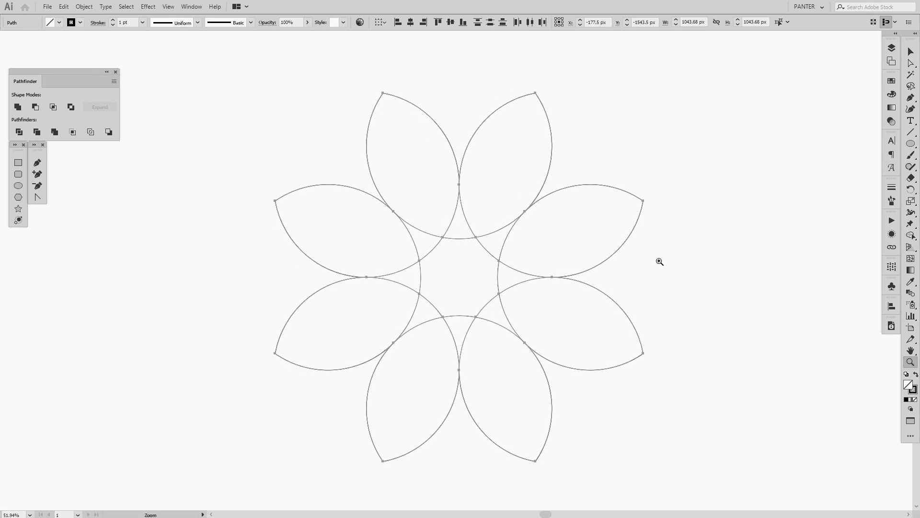
{"action": "left_click", "coordinate": [698, 312]}
Select all eight petal paths and group them into one object
{"action": "left_click", "coordinate": [615, 301]}
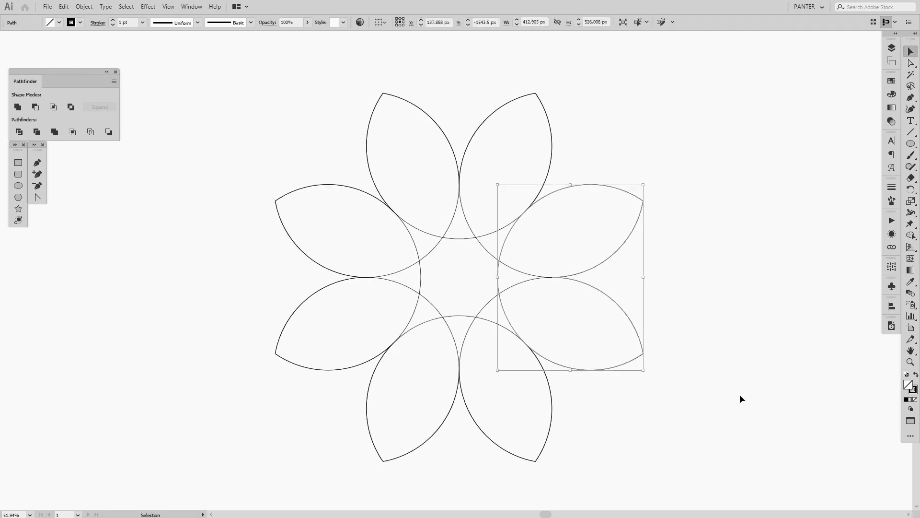
{"action": "left_click_drag", "start_coordinate": [740, 399], "coordinate": [380, 199]}
{"action": "right_click", "coordinate": [492, 231]}
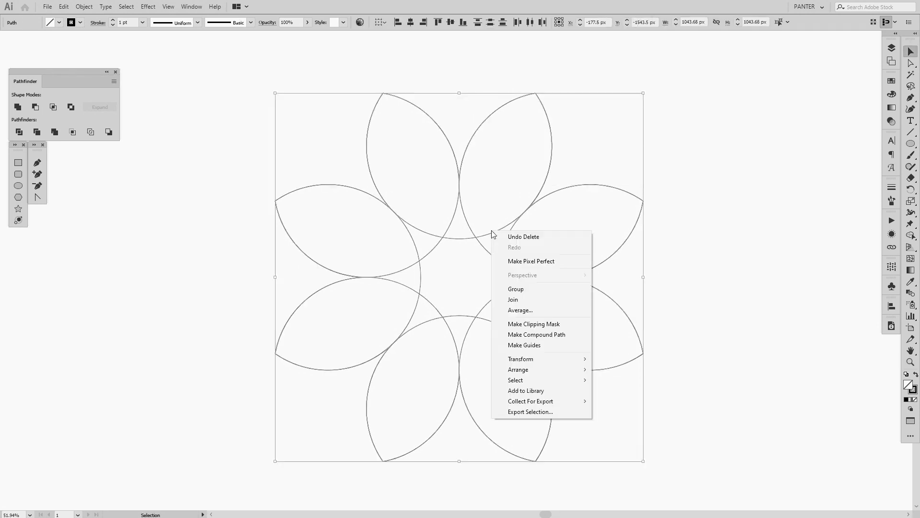
{"action": "left_click", "coordinate": [521, 287]}
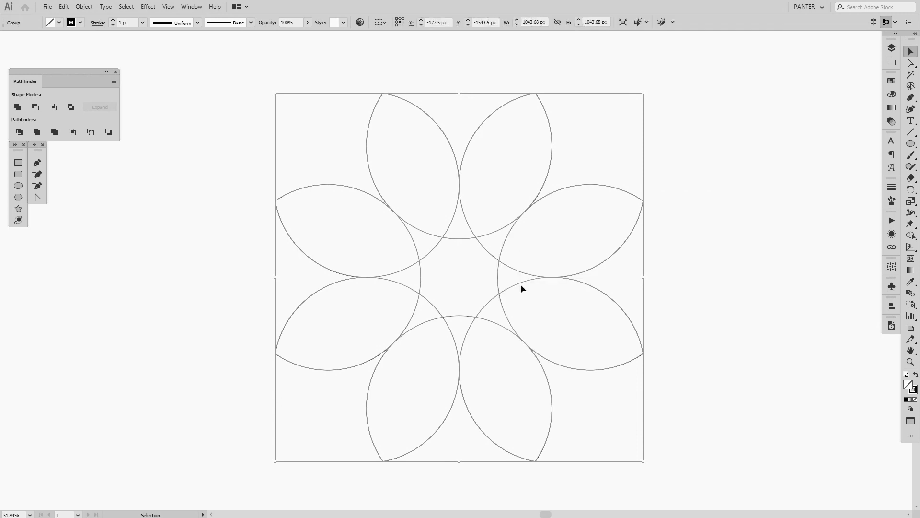
{"action": "key", "text": "a"}
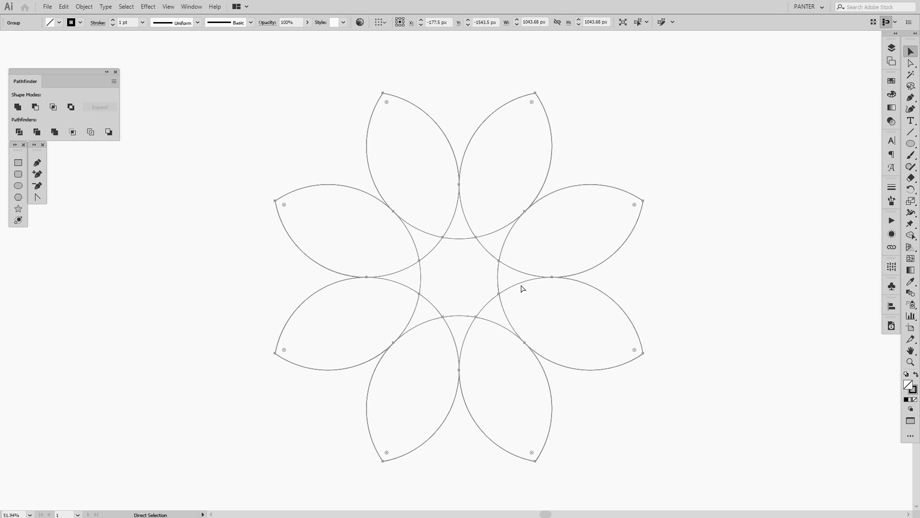
{"action": "key", "text": "v"}
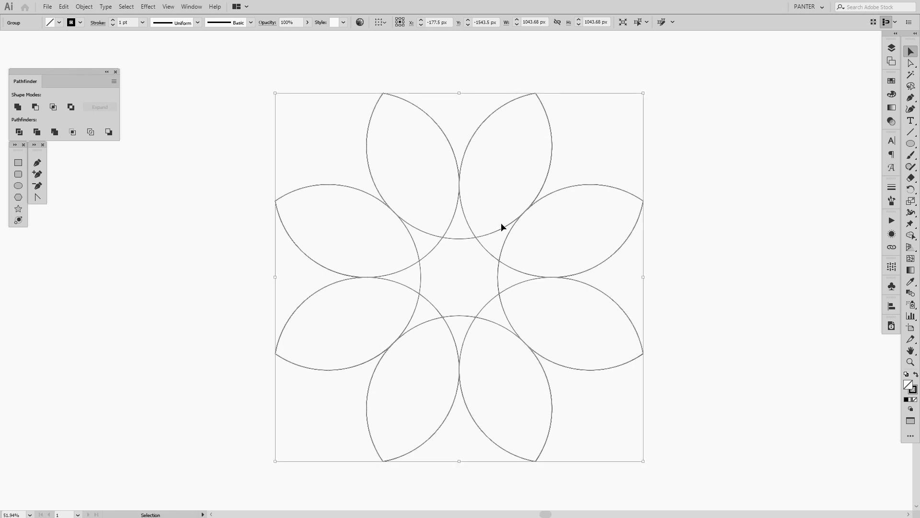
Add a copy of the petal group rotated 22.5°, interleaving sixteen petals, then deselect
{"action": "double_click", "coordinate": [910, 190]}
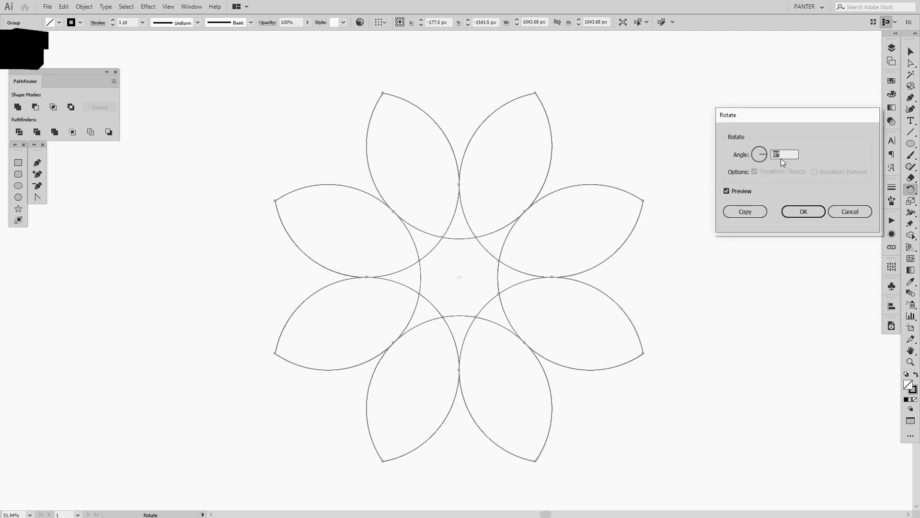
{"action": "type", "text": "3"}
{"action": "scroll", "coordinate": [783, 152], "scroll_direction": "up", "scroll_amount": 13}
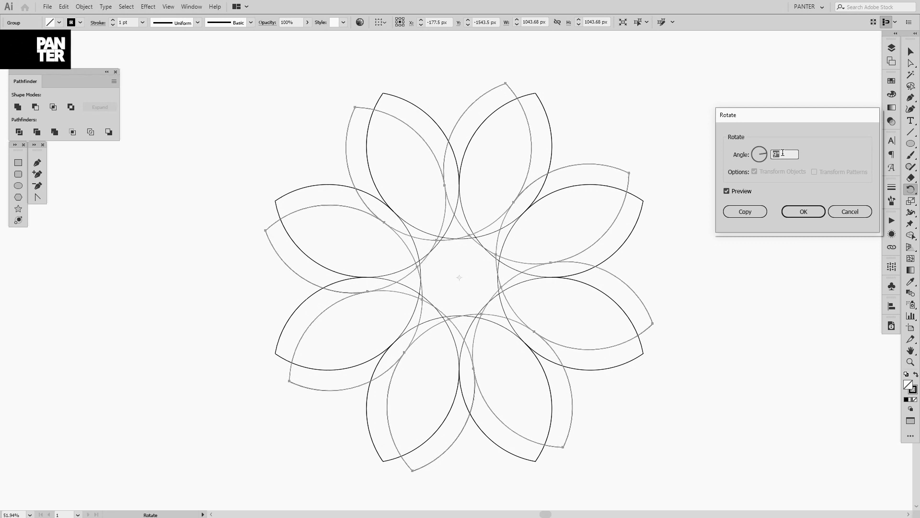
{"action": "scroll", "coordinate": [783, 152], "scroll_direction": "up", "scroll_amount": 6}
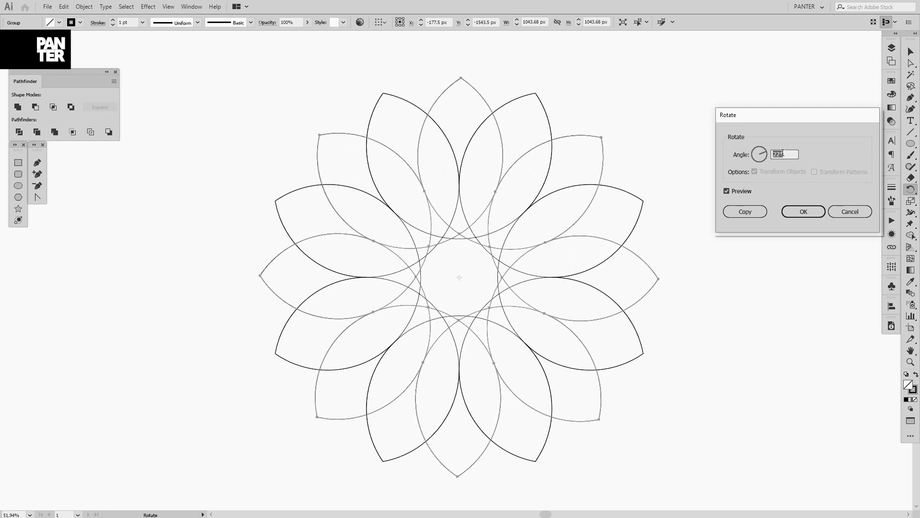
{"action": "left_click", "coordinate": [795, 212]}
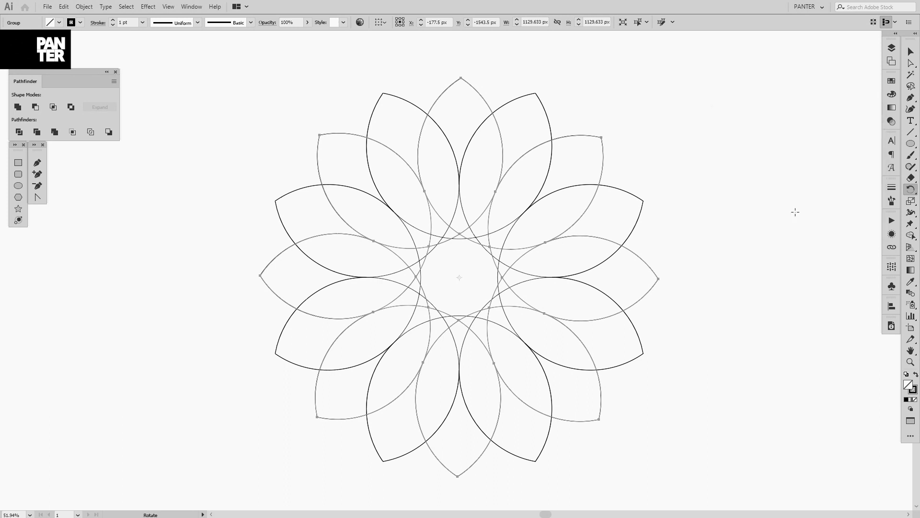
{"action": "key", "text": "v"}
{"action": "left_click", "coordinate": [751, 231]}
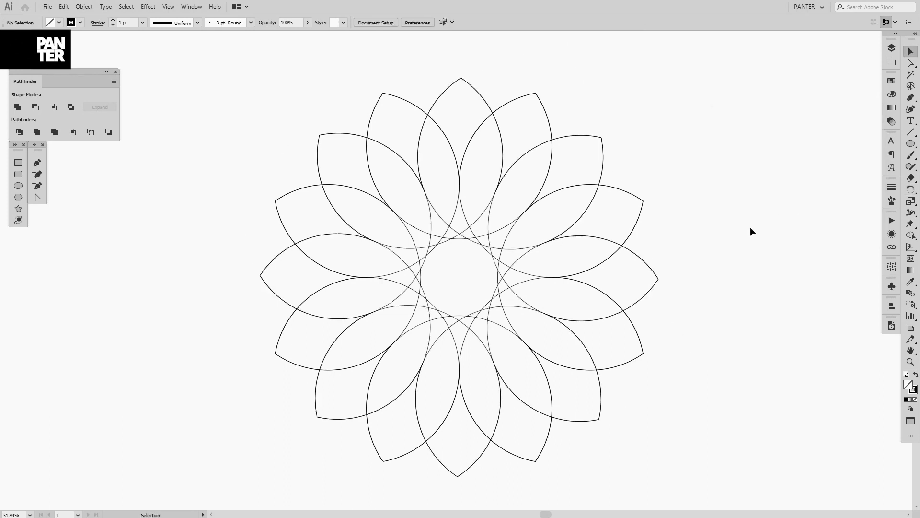
{"action": "scroll", "coordinate": [713, 240], "scroll_direction": "left", "scroll_amount": 1}
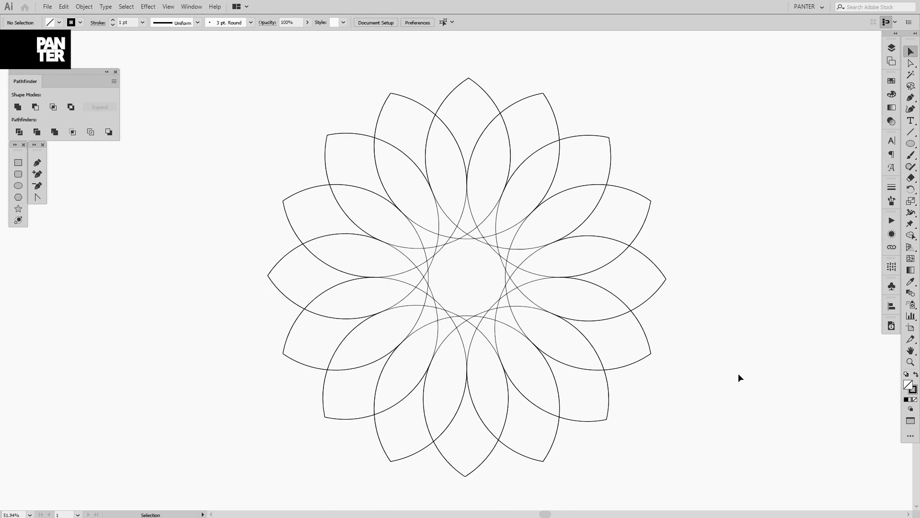
Select all sixteen petal paths and group them together
{"action": "left_click_drag", "start_coordinate": [738, 374], "coordinate": [297, 182]}
{"action": "right_click", "coordinate": [522, 243]}
{"action": "left_click", "coordinate": [540, 304]}
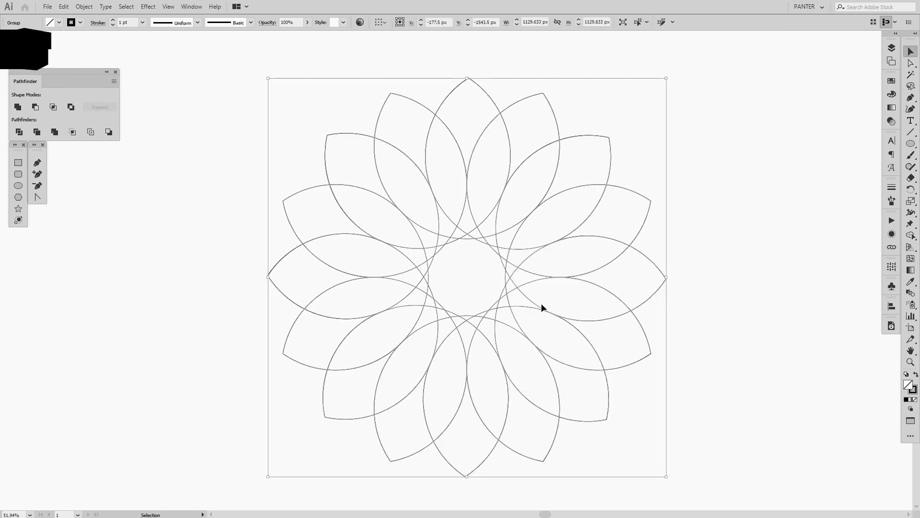
{"action": "scroll", "coordinate": [444, 257], "scroll_direction": "up", "scroll_amount": 3}
{"action": "scroll", "coordinate": [535, 214], "scroll_direction": "up", "scroll_amount": 1}
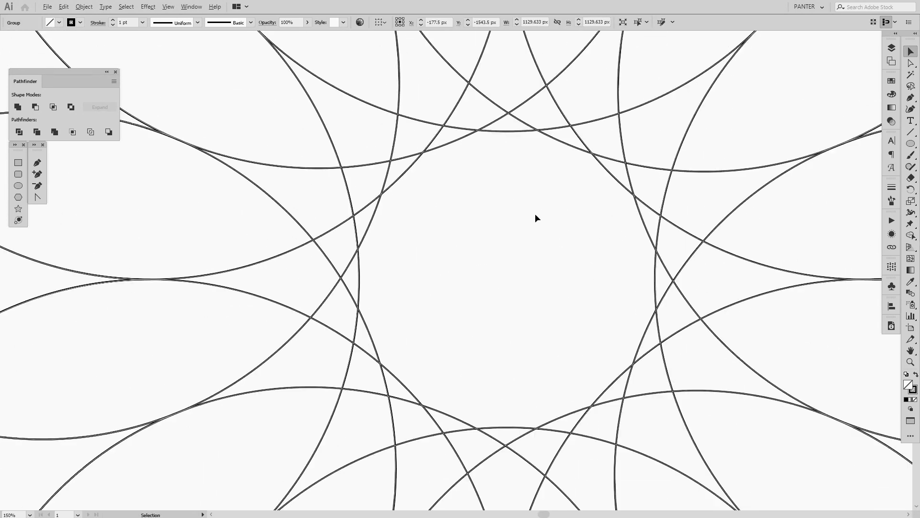
Merge the small centre regions with Shape Builder to clear the inner crossing arcs
{"action": "key", "text": "shift+m"}
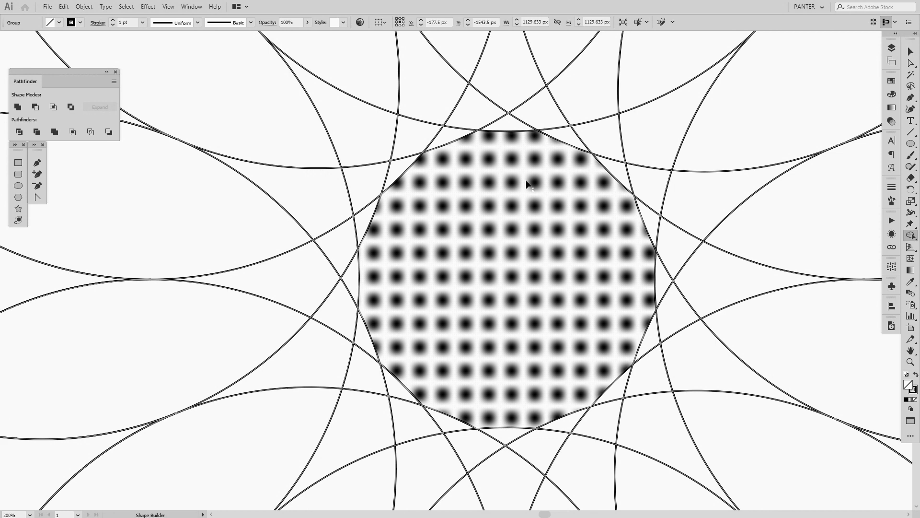
{"action": "scroll", "coordinate": [497, 180], "scroll_direction": "up", "scroll_amount": 1}
{"action": "scroll", "coordinate": [501, 170], "scroll_direction": "down", "scroll_amount": 1}
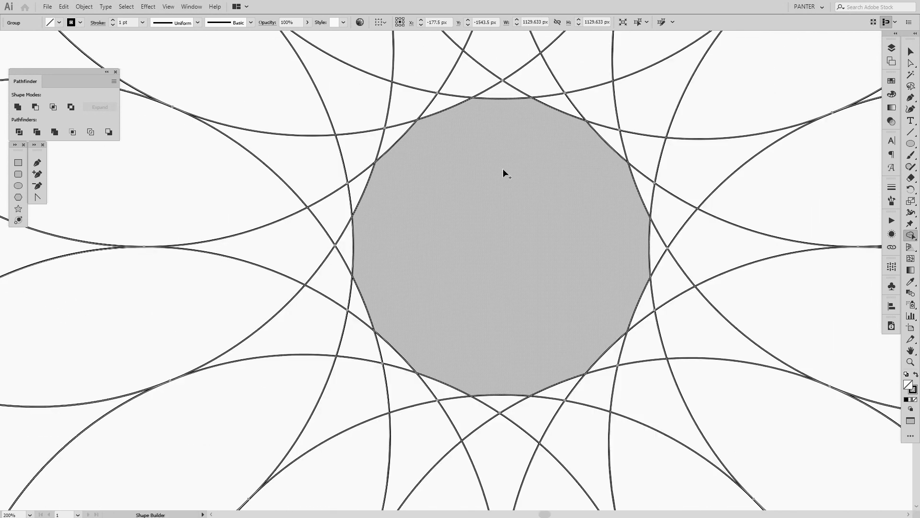
{"action": "mouse_move", "coordinate": [506, 67]}
{"action": "left_mouse_down"}
{"action": "mouse_move", "coordinate": [470, 85]}
{"action": "mouse_move", "coordinate": [446, 79]}
{"action": "mouse_move", "coordinate": [415, 117]}
{"action": "mouse_move", "coordinate": [386, 115]}
{"action": "mouse_move", "coordinate": [379, 157]}
{"action": "mouse_move", "coordinate": [357, 163]}
{"action": "mouse_move", "coordinate": [369, 254]}
{"action": "mouse_move", "coordinate": [407, 303]}
{"action": "mouse_move", "coordinate": [493, 372]}
{"action": "mouse_move", "coordinate": [553, 359]}
{"action": "mouse_move", "coordinate": [594, 335]}
{"action": "mouse_move", "coordinate": [630, 279]}
{"action": "mouse_move", "coordinate": [642, 171]}
{"action": "mouse_move", "coordinate": [589, 115]}
{"action": "left_mouse_up"}
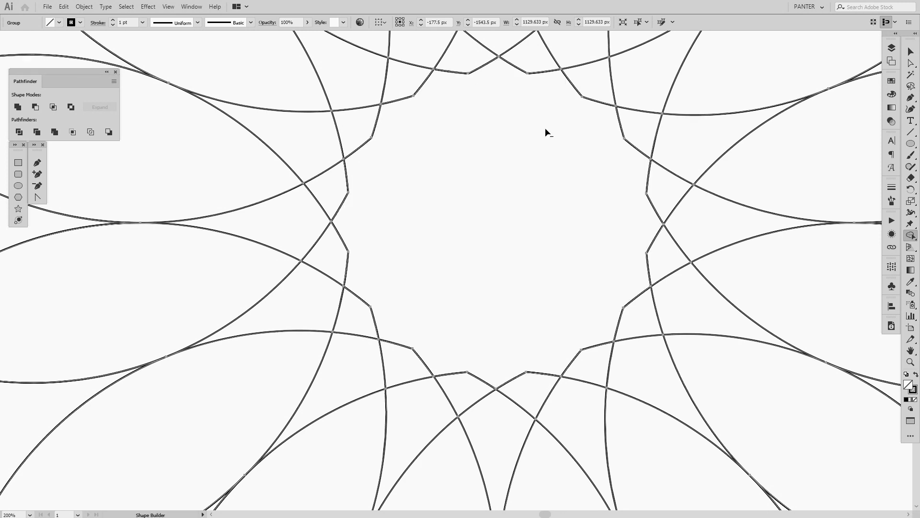
{"action": "key", "text": "v"}
{"action": "left_click", "coordinate": [557, 189]}
{"action": "scroll", "coordinate": [557, 189], "scroll_direction": "down", "scroll_amount": 3}
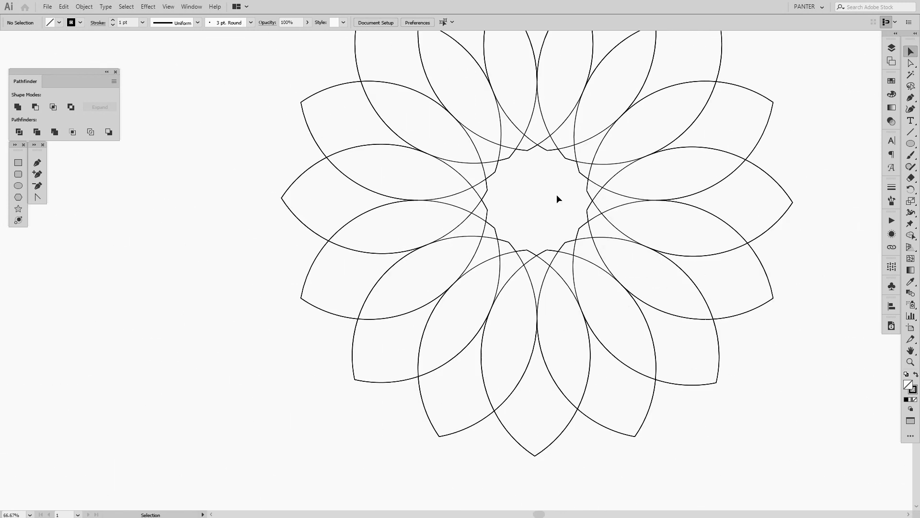
{"action": "left_click_drag", "start_coordinate": [557, 194], "coordinate": [507, 271]}
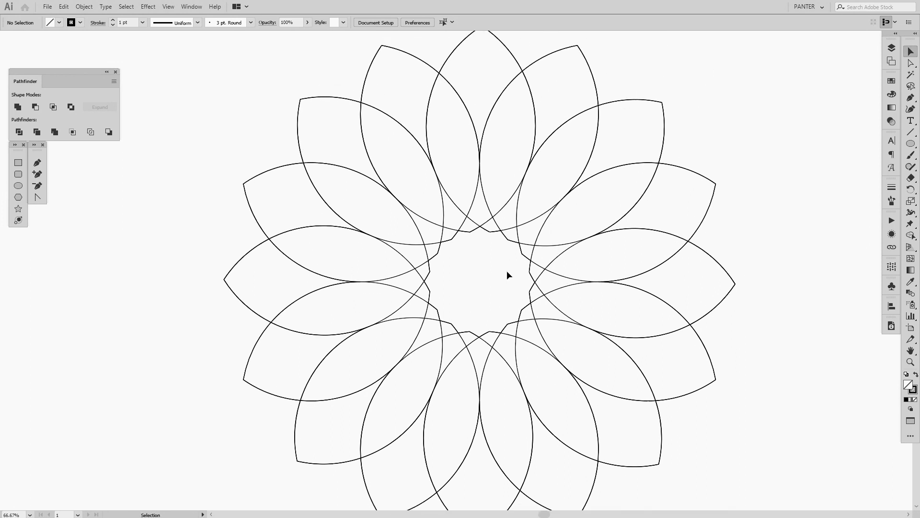
{"action": "scroll", "coordinate": [767, 230], "scroll_direction": "down", "scroll_amount": 1}
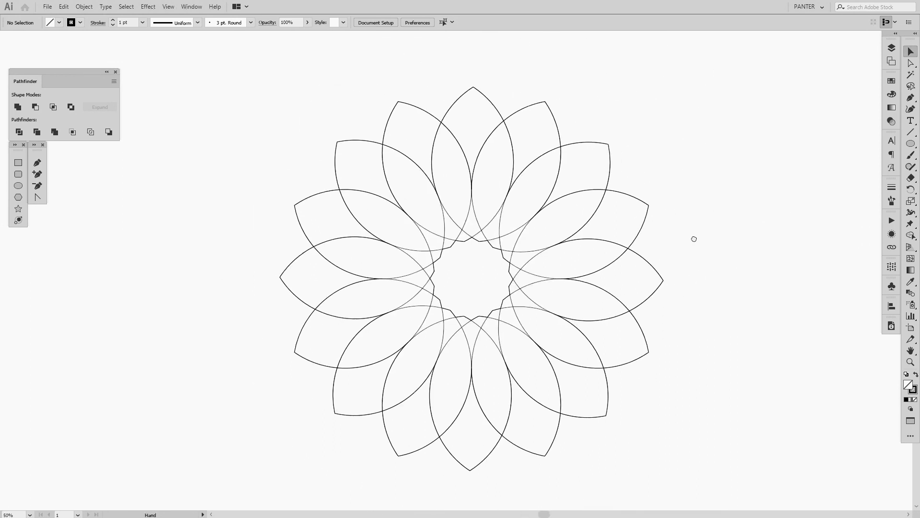
Set the flower group's stroke weight to 6 pt and deselect to review it
{"action": "left_click", "coordinate": [340, 415]}
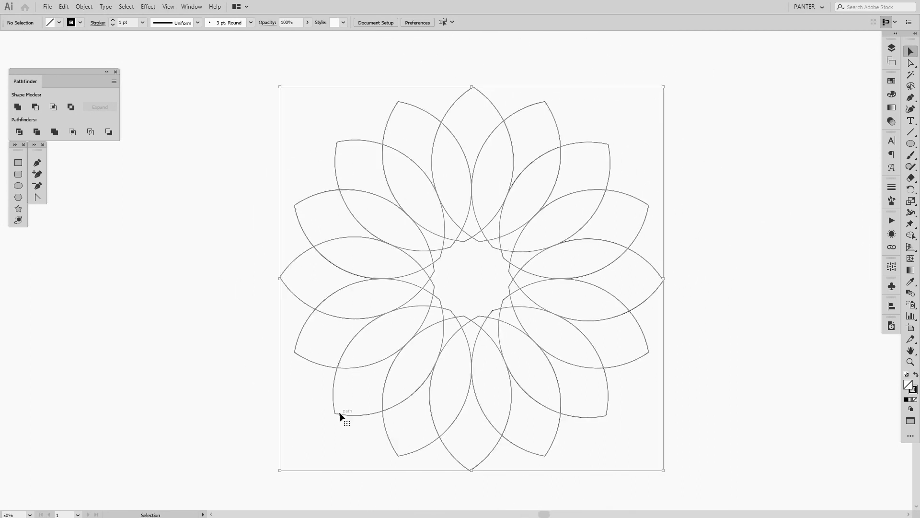
{"action": "left_click", "coordinate": [127, 23]}
{"action": "key", "text": "Up"}
{"action": "key", "text": "Up"}
{"action": "key", "text": "Up"}
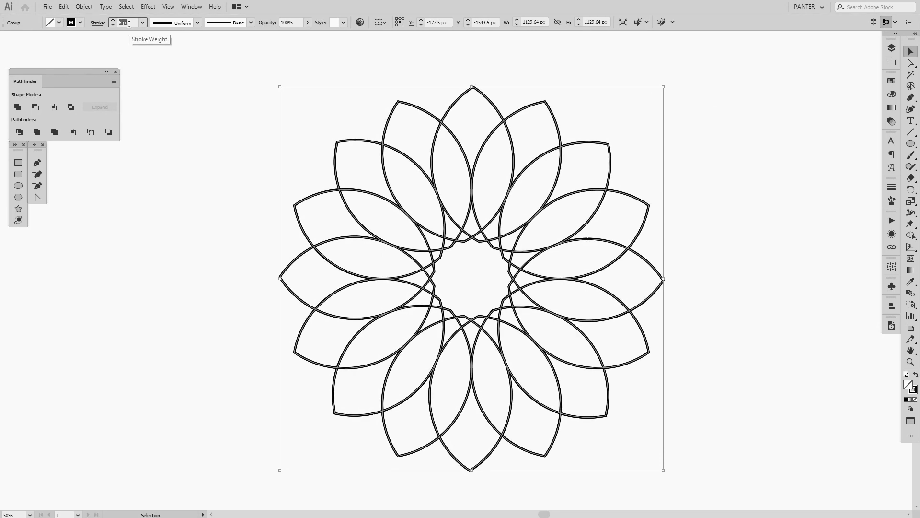
{"action": "key", "text": "Up"}
{"action": "key", "text": "Down"}
{"action": "left_click", "coordinate": [728, 180]}
{"action": "scroll", "coordinate": [723, 187], "scroll_direction": "down", "scroll_amount": 1}
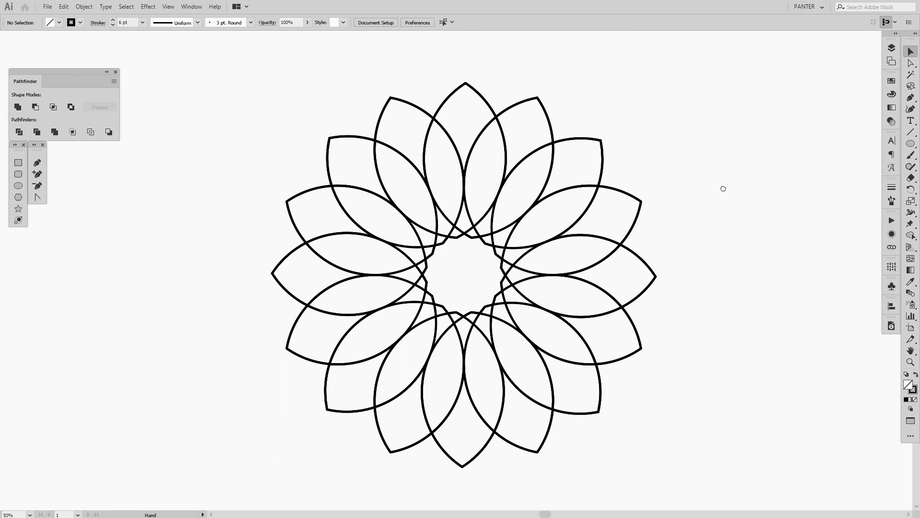
{"action": "left_click_drag", "start_coordinate": [724, 188], "coordinate": [727, 187]}
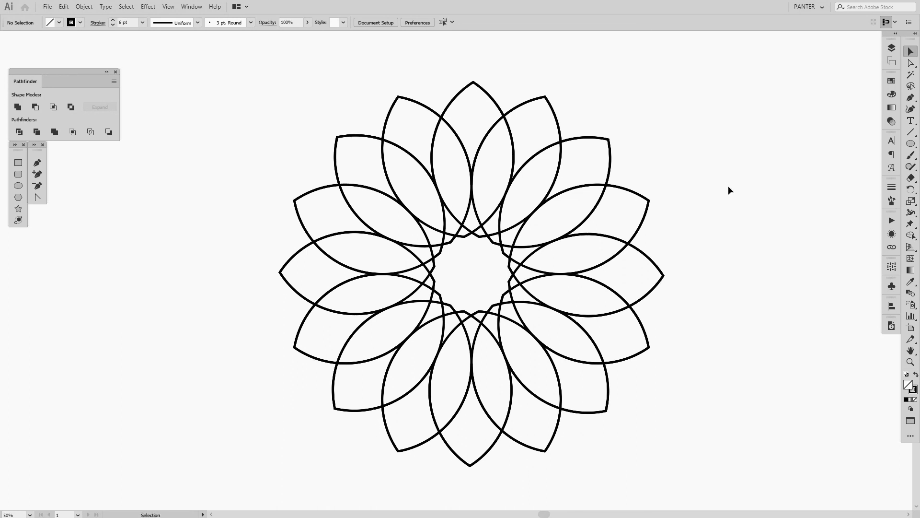